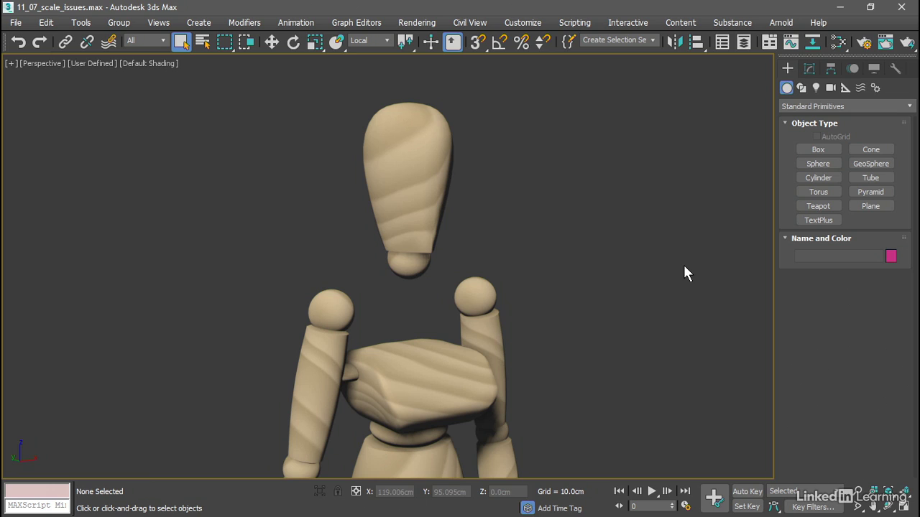
Prepare the chest for scaling in the Local coordinate system and open the Scale Transform Type-In, keeping it clear of the figure
click(444, 358)
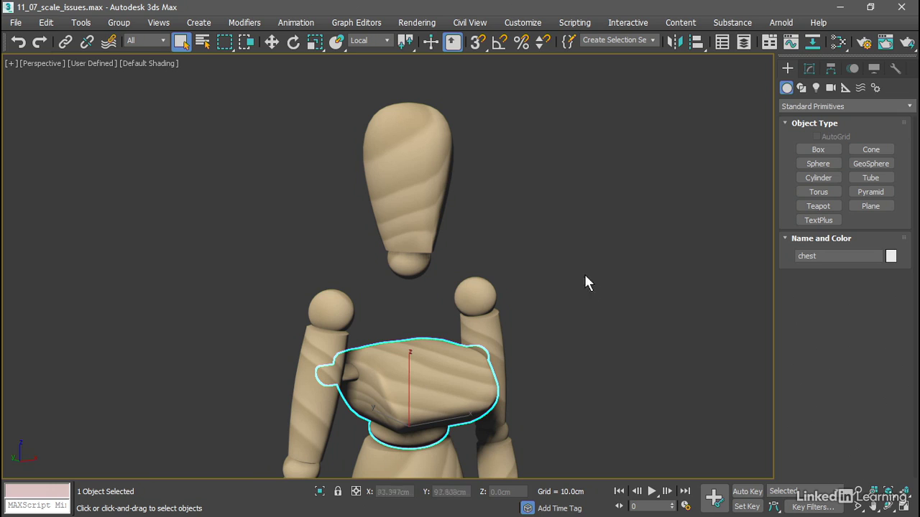
click(314, 42)
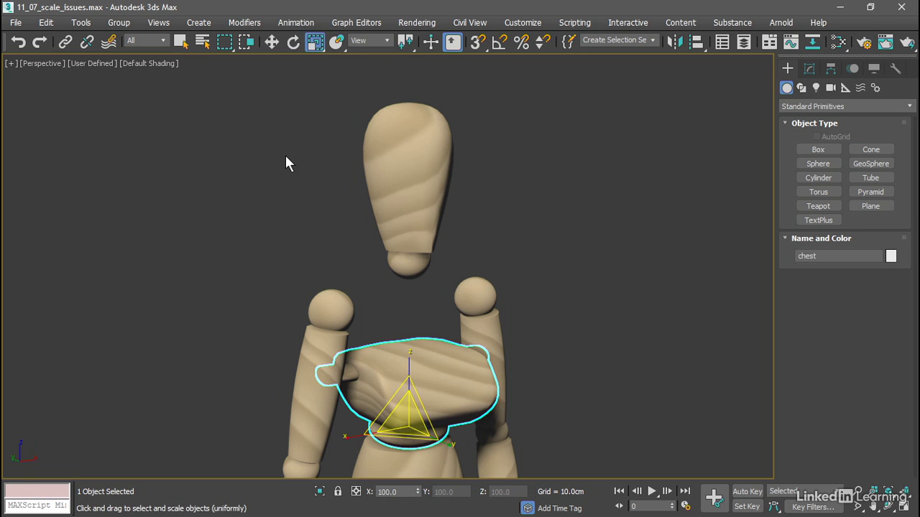
click(369, 40)
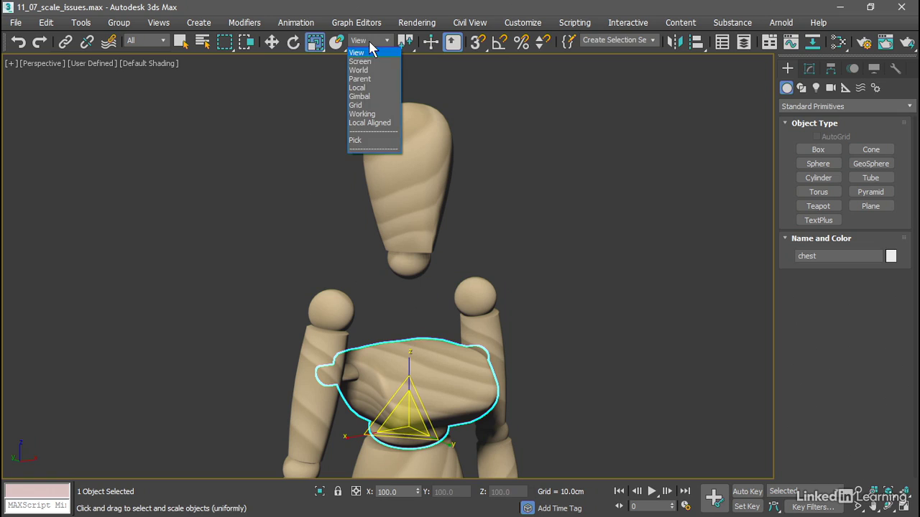
click(366, 87)
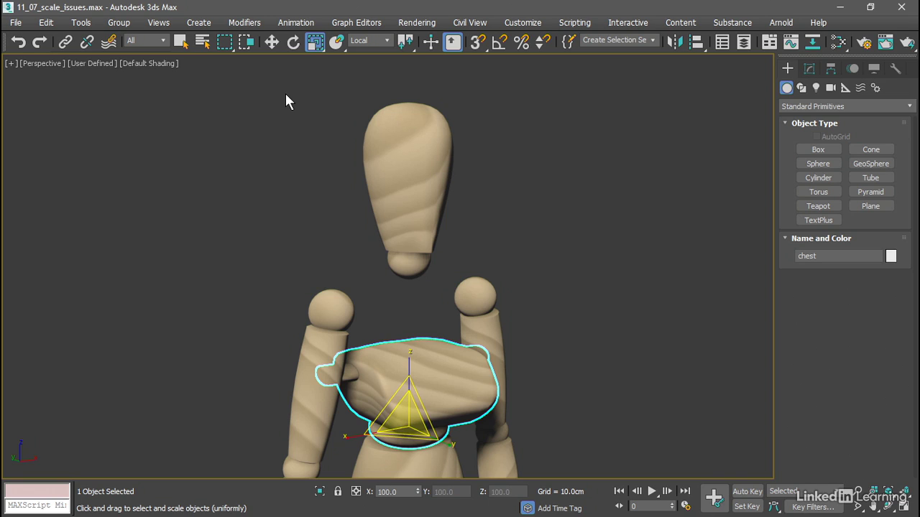
right_click(315, 41)
drag(323, 89, 225, 123)
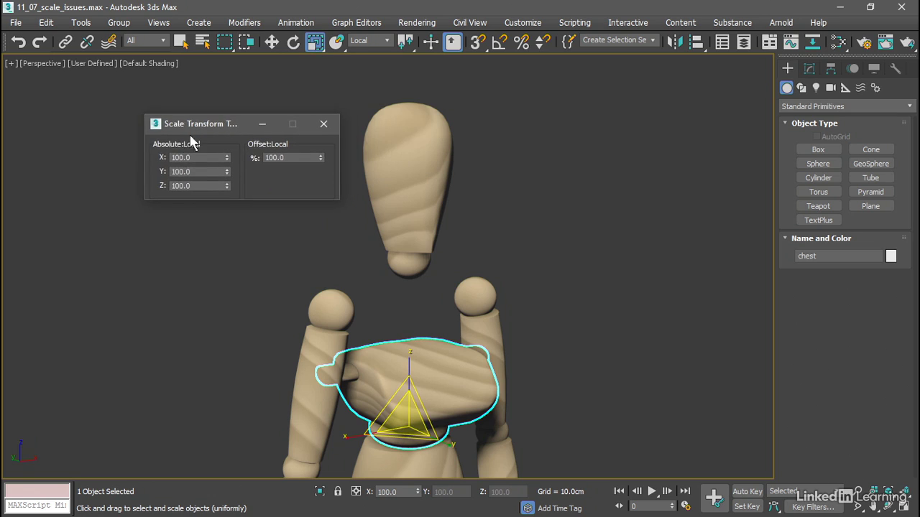
Stretch the chest along its local Z axis and set its absolute Z scale to 200
drag(407, 366, 408, 319)
click(209, 182)
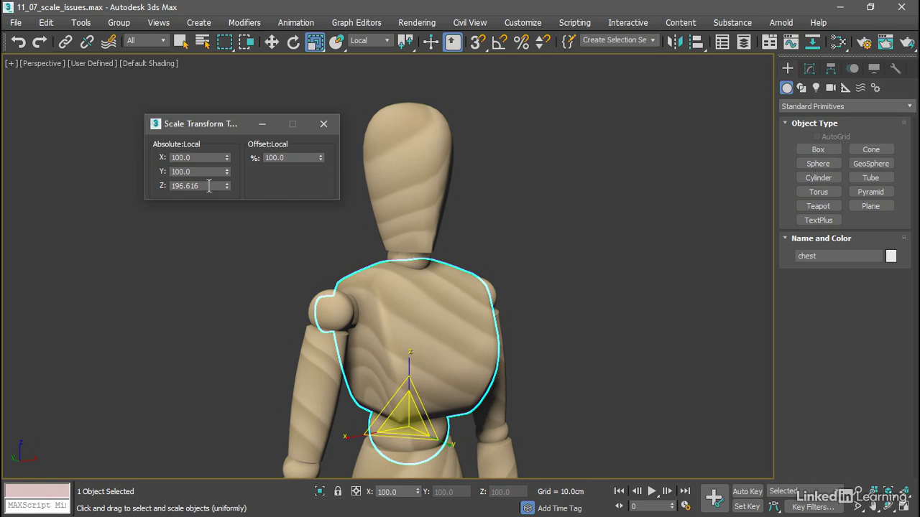
double_click(209, 185)
text(200)
key(Return)
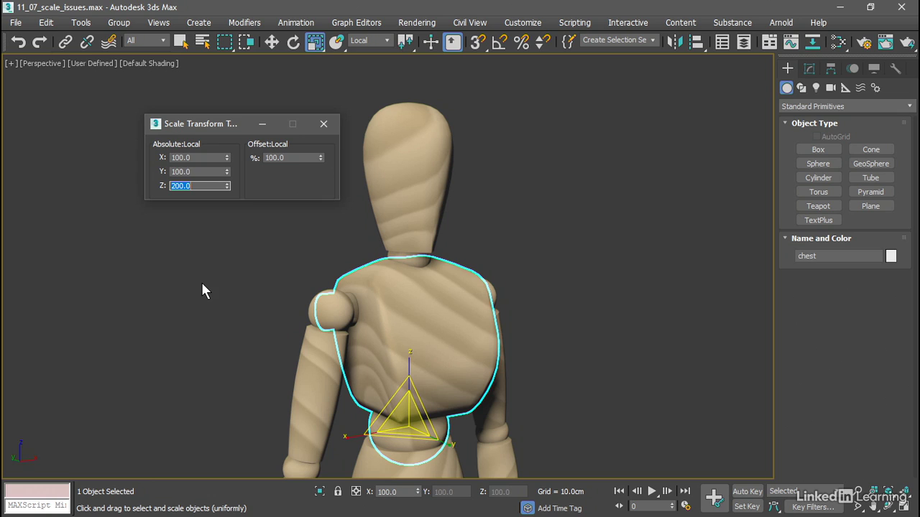
Link the head to the chest as its child
click(65, 42)
click(396, 133)
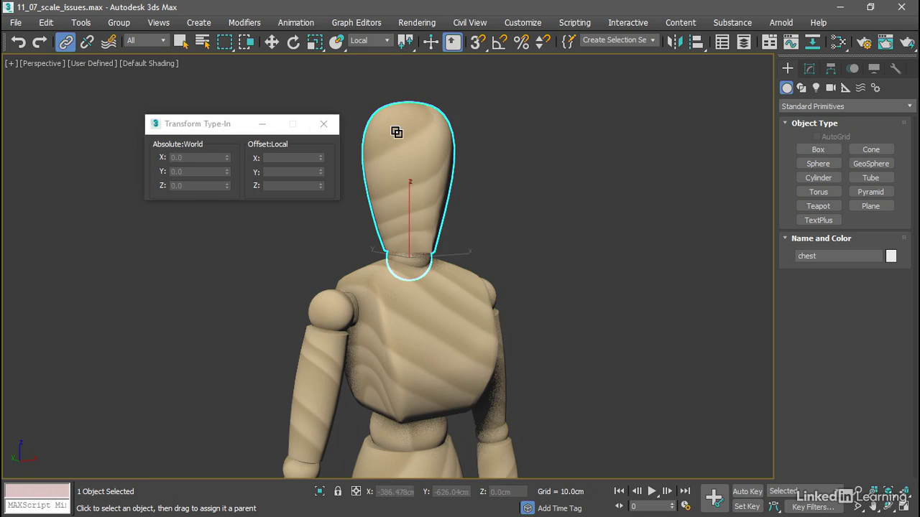
drag(396, 132, 441, 283)
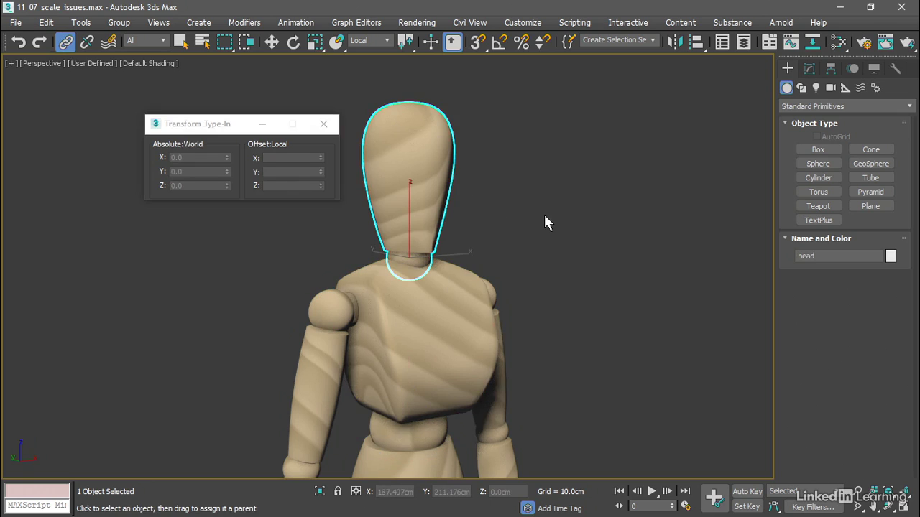
Test the linked head by rotating it about 69 degrees around its gimbal X axis, and undo the test rotations
click(293, 42)
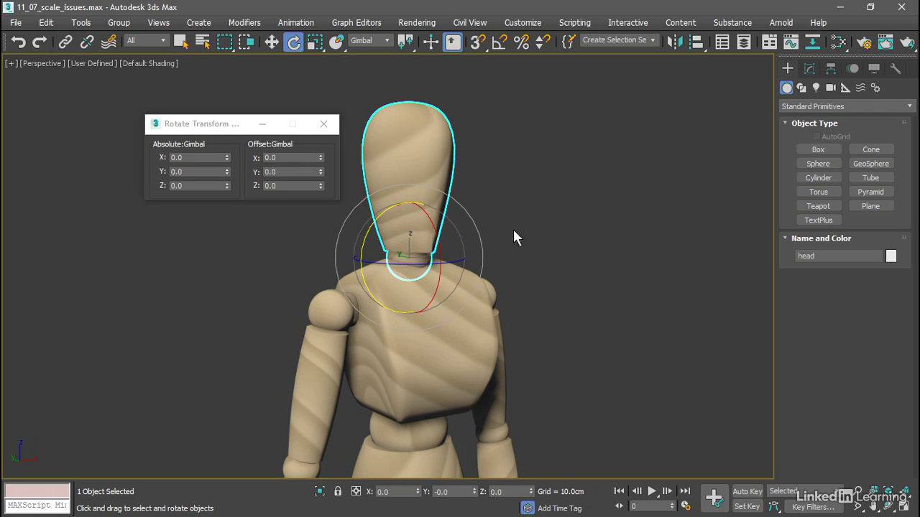
alt+middle_drag(514, 230, 528, 233)
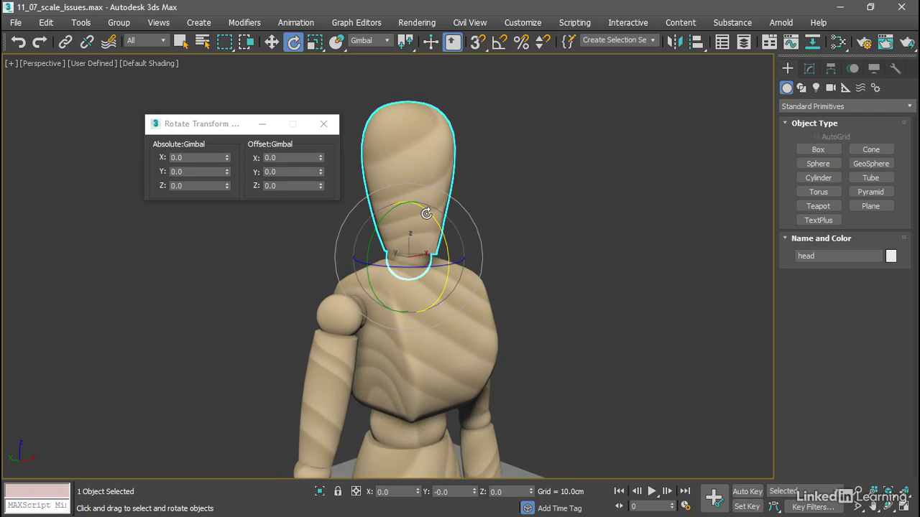
drag(426, 213, 485, 304)
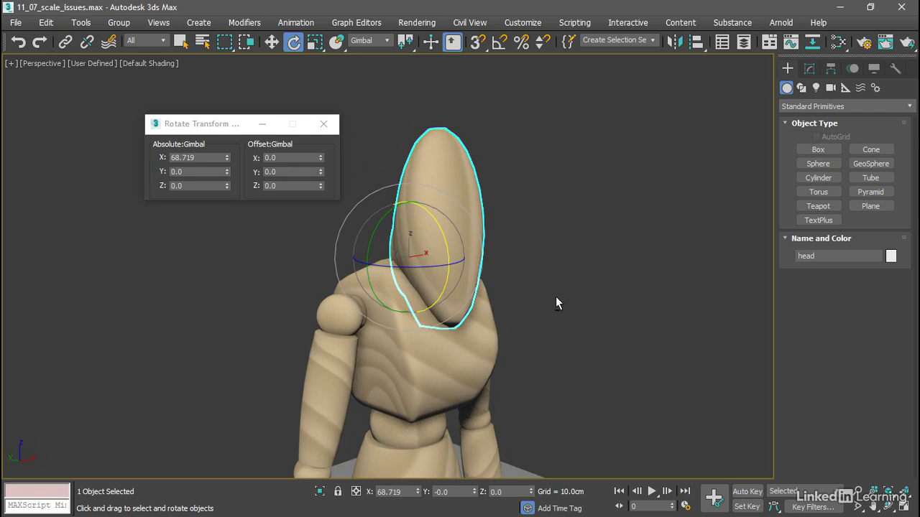
alt+middle_drag(556, 302, 577, 300)
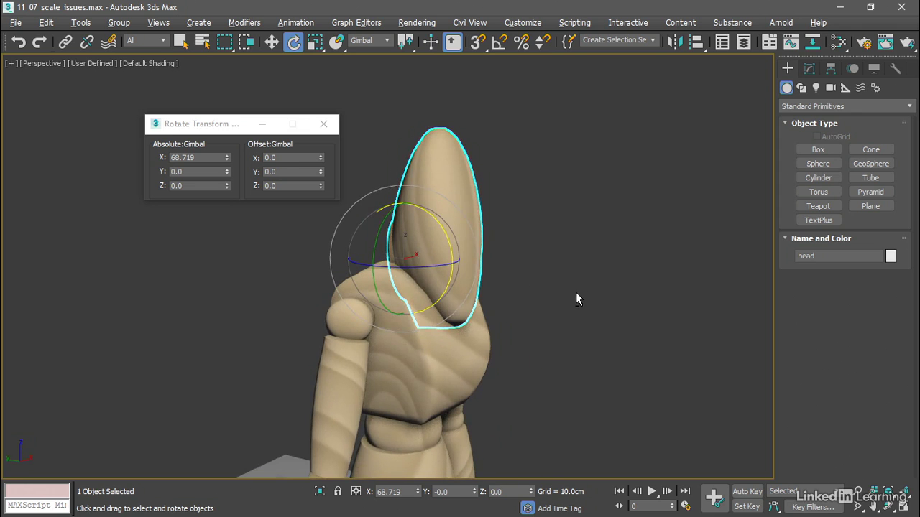
mouse_move(452, 239)
mouse_down()
mouse_move(304, 96)
mouse_move(456, 230)
mouse_move(367, 96)
mouse_move(457, 232)
mouse_up()
key(ctrl+z)
key(ctrl+z)
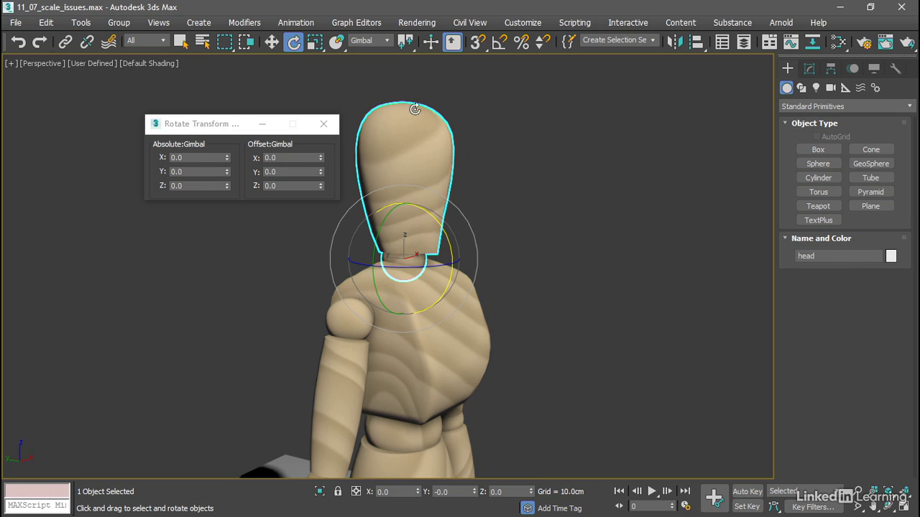
Check the head's local scale values and undo its Link operation from the undo history
click(315, 42)
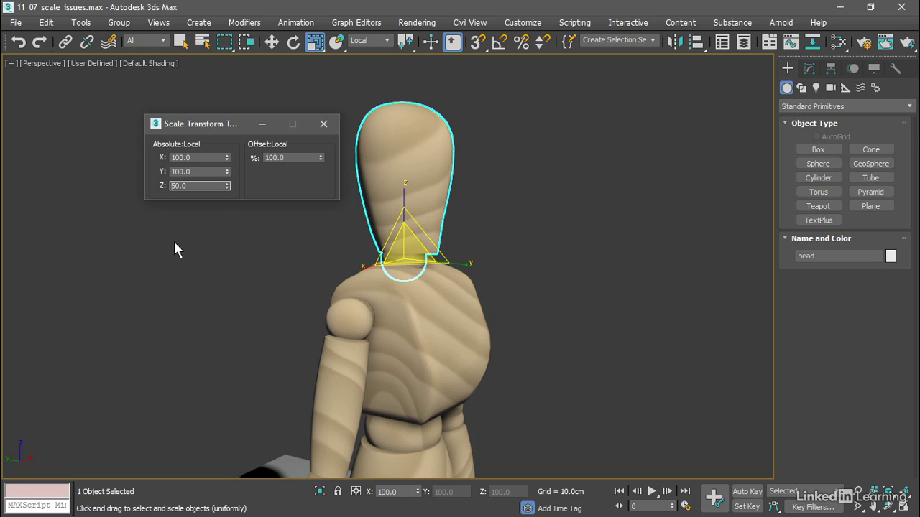
right_click(20, 43)
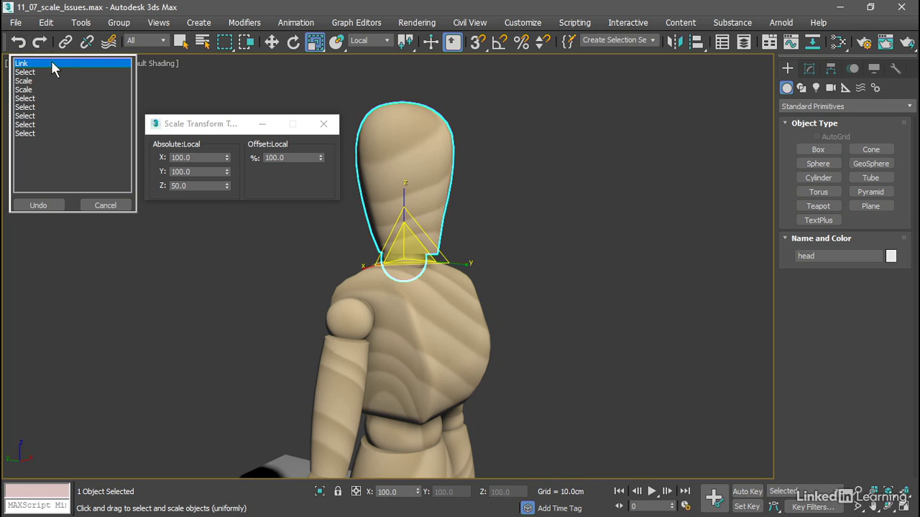
click(40, 205)
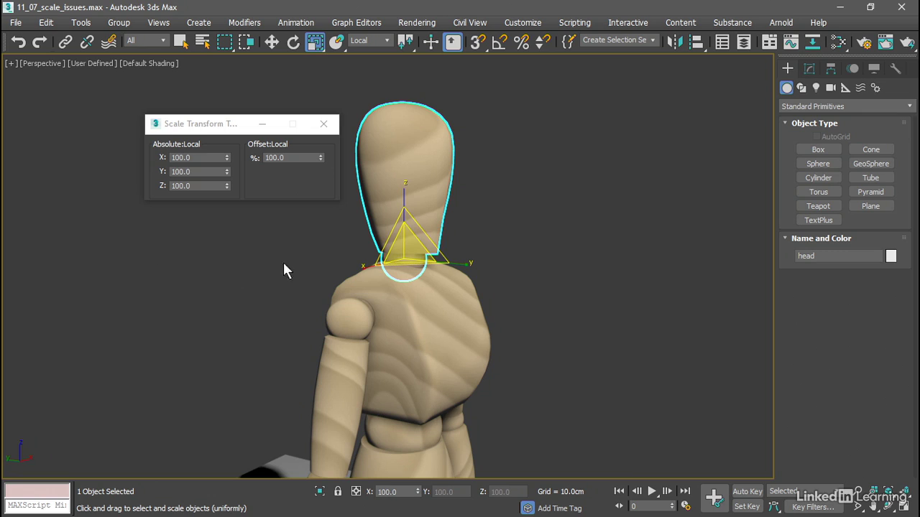
Reset the stretched chest's scale using the Adjust Transform options
click(379, 295)
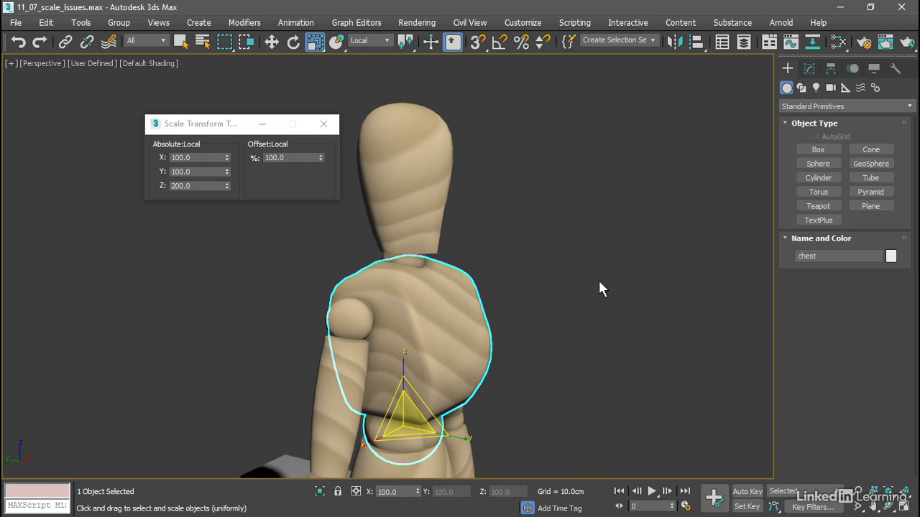
click(831, 69)
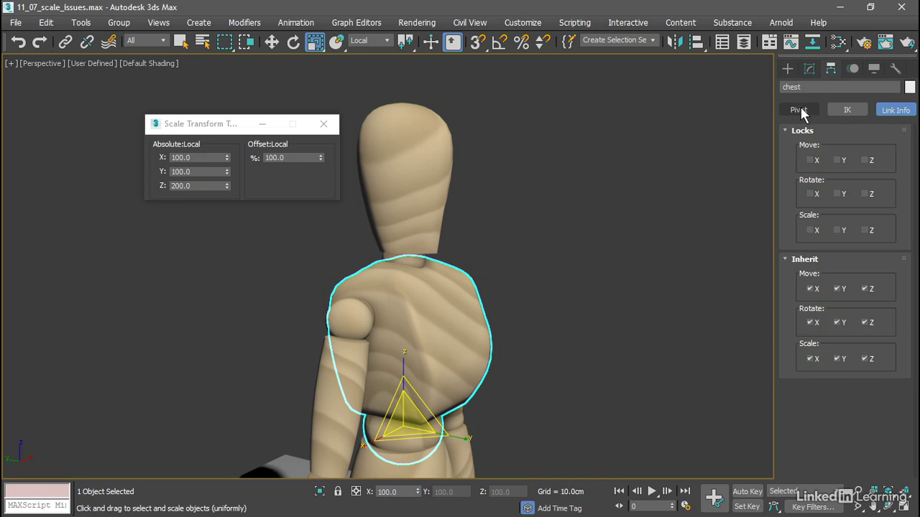
click(798, 111)
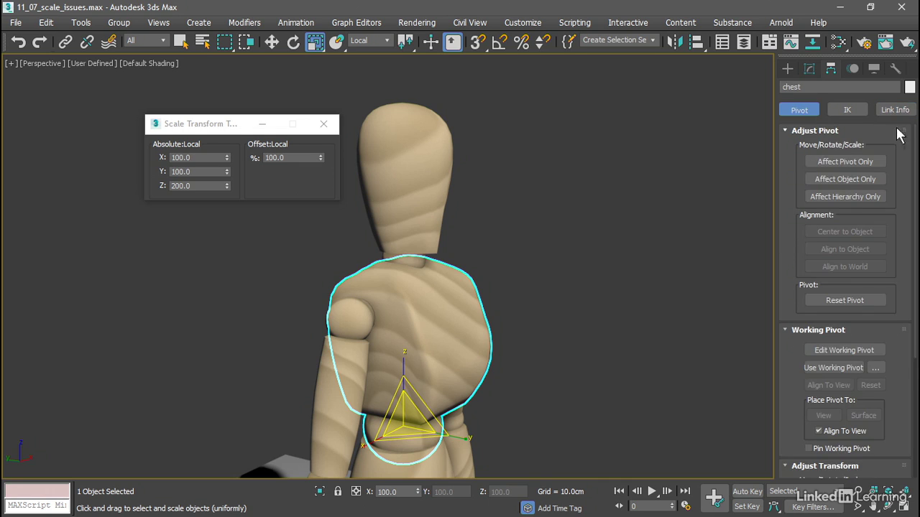
scroll(917, 168, down, 2)
scroll(917, 168, down, 5)
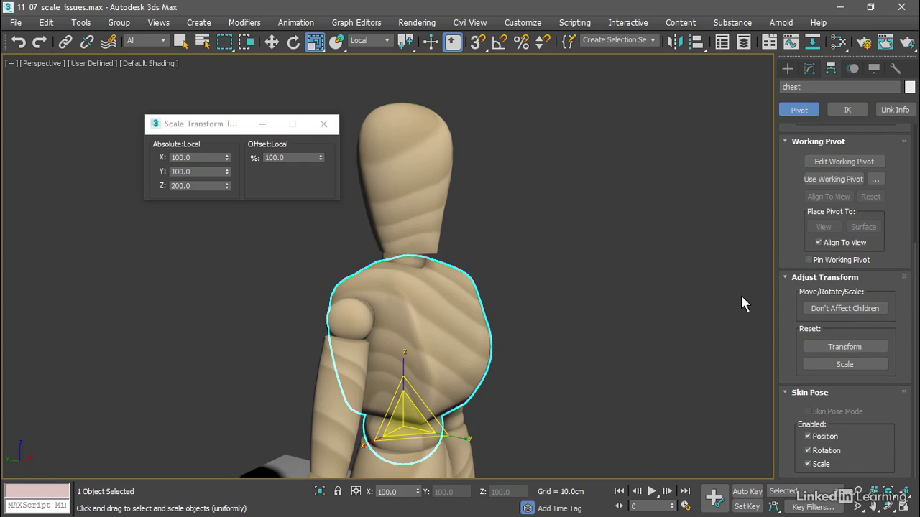
click(823, 363)
Relink the head to the chest with its scale reset
click(65, 42)
drag(402, 201, 438, 276)
Test the new link by rotating the head about 34 degrees around its gimbal X axis, and undo the rotation
click(294, 41)
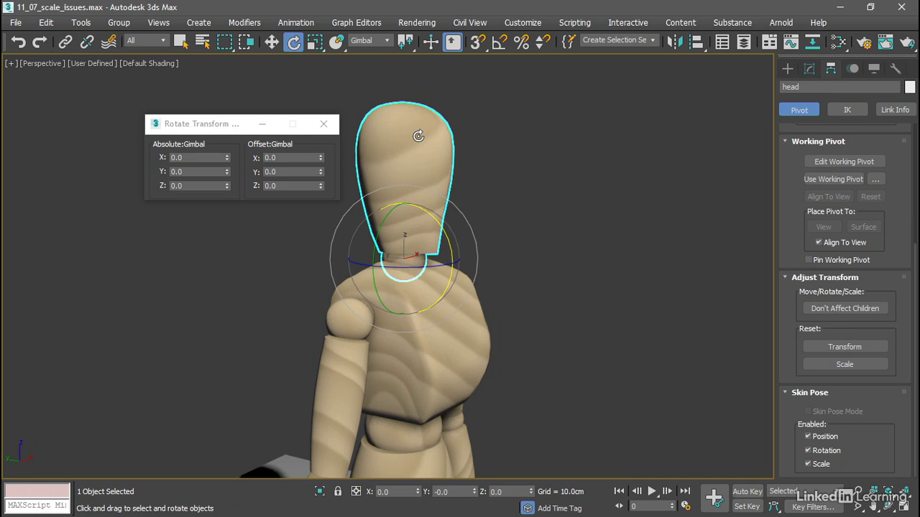
drag(440, 225, 480, 253)
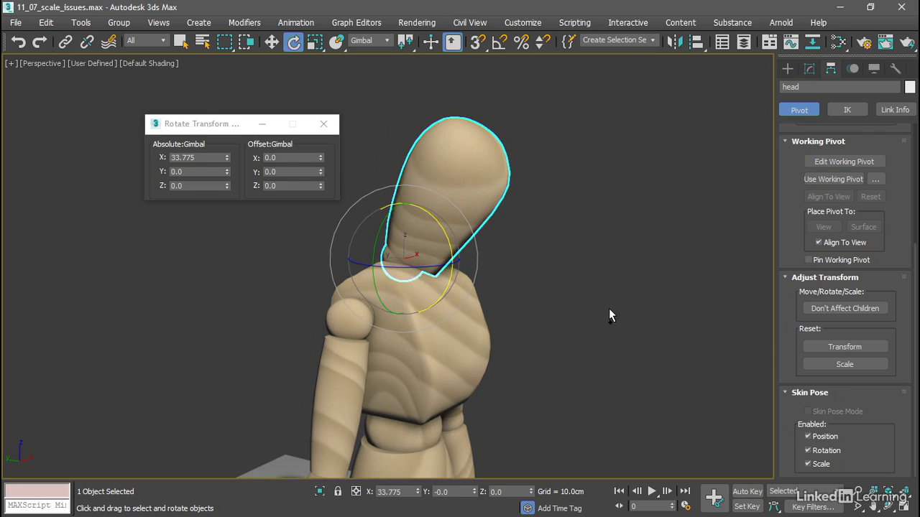
key(ctrl+z)
Close the Rotate Transform Type-In and display the head's modifier stack
click(324, 124)
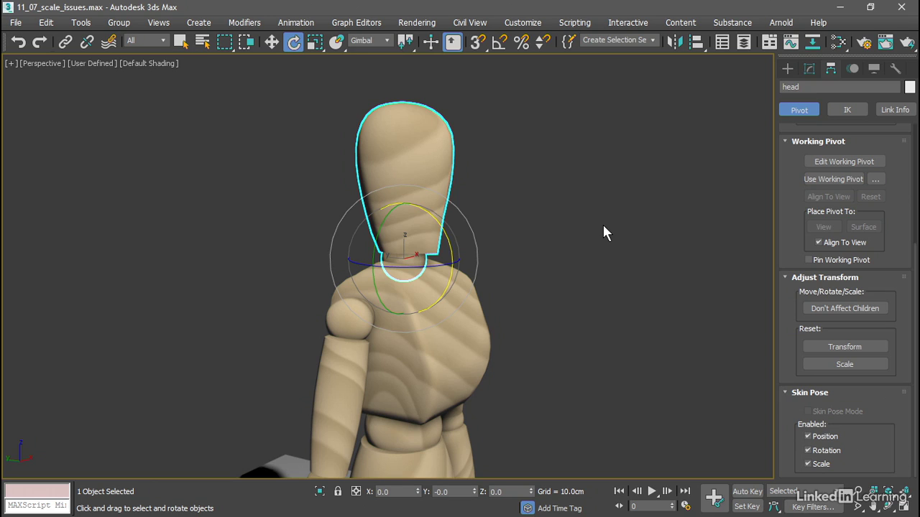
click(810, 69)
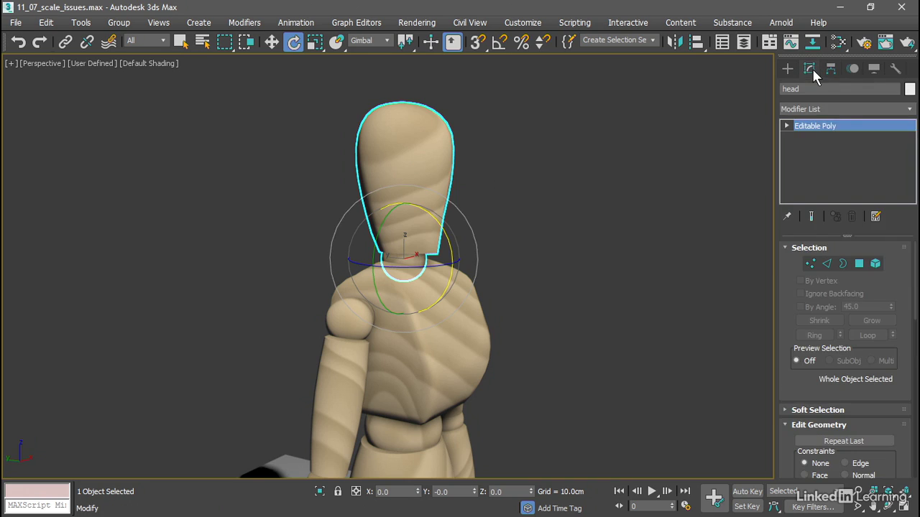